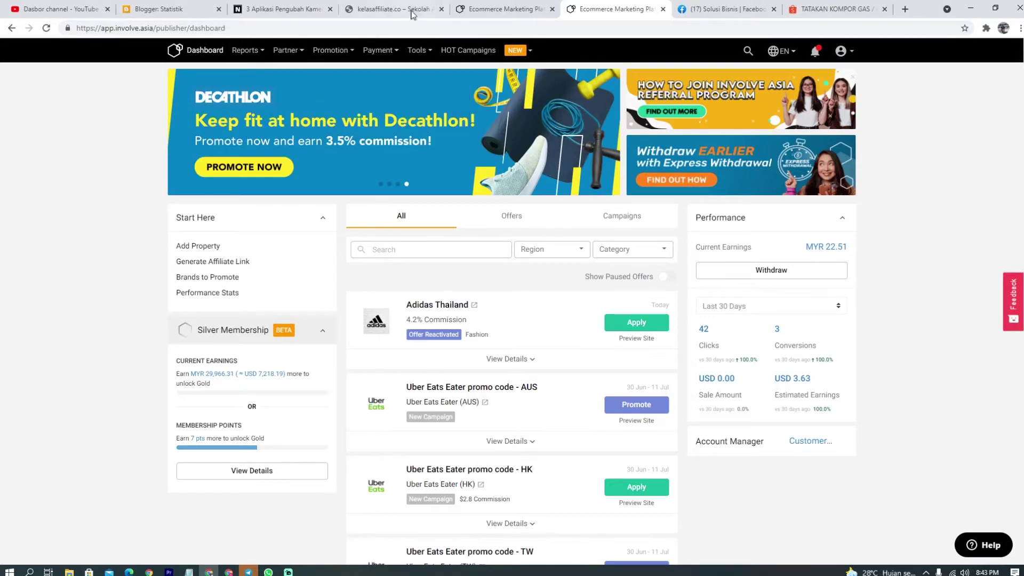
Step: Look through the offers and campaigns listed on the publisher dashboard
mouse_move(350, 58)
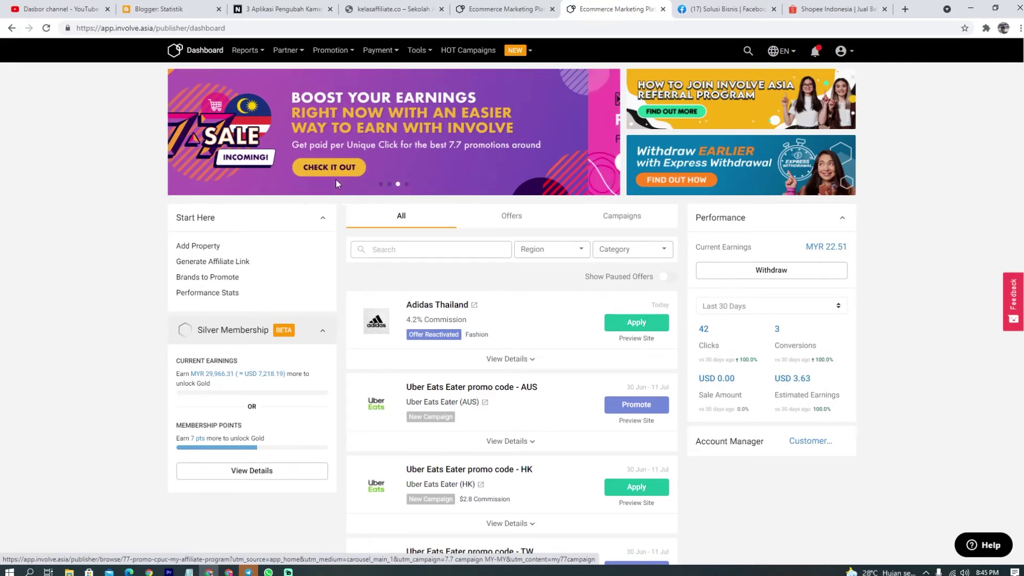
scroll(331, 256, down, 6)
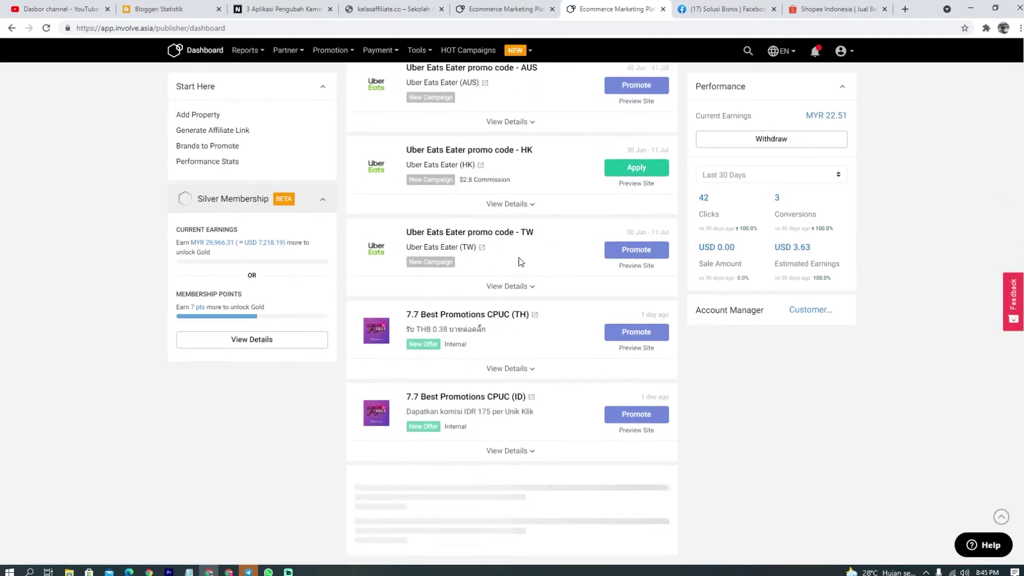
scroll(354, 283, up, 6)
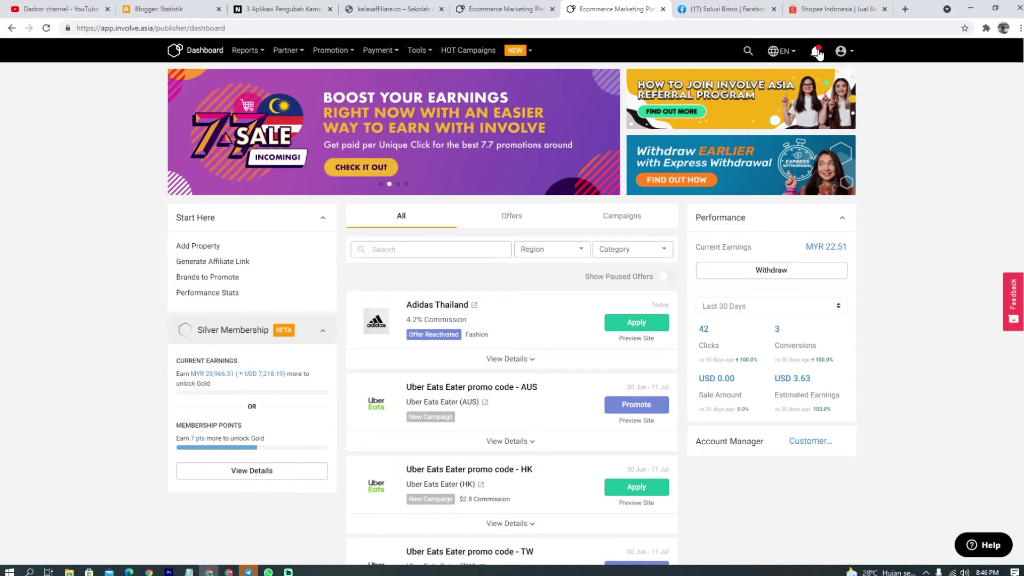
Step: View the newest Offer Paused notification and its campaign details, then return to the dashboard and dismiss the notifications
mouse_move(818, 56)
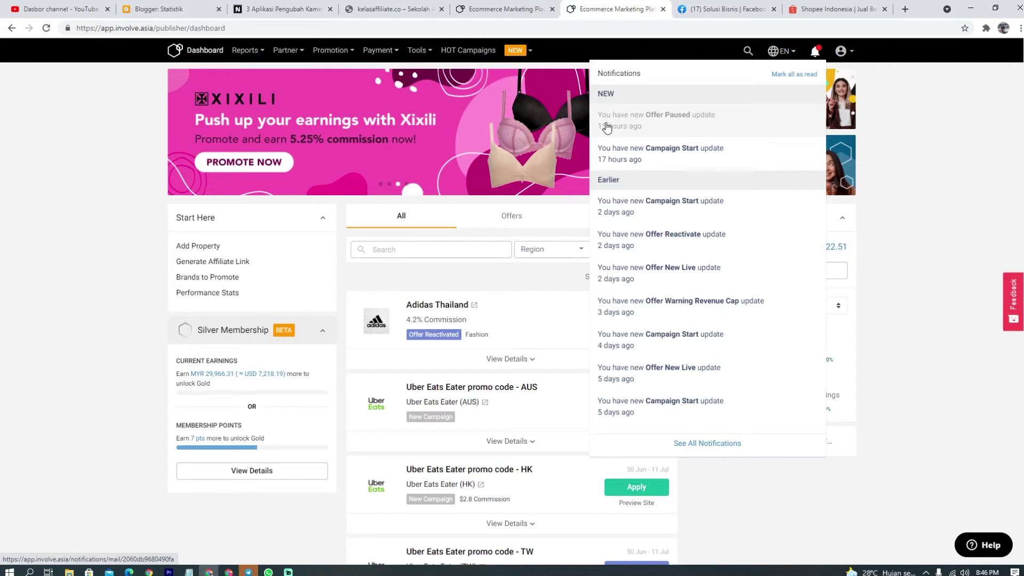
click(671, 130)
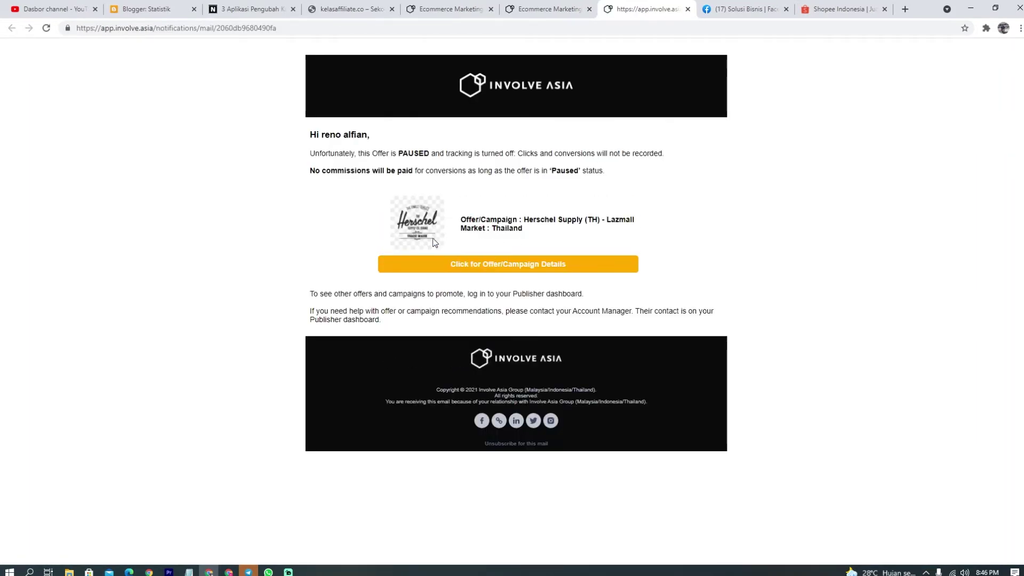
click(464, 270)
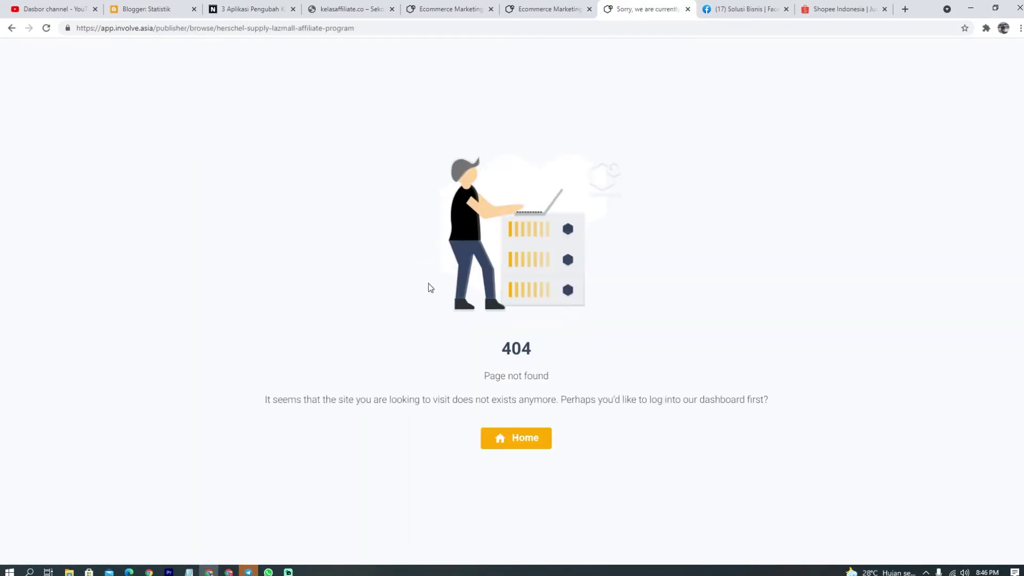
click(12, 28)
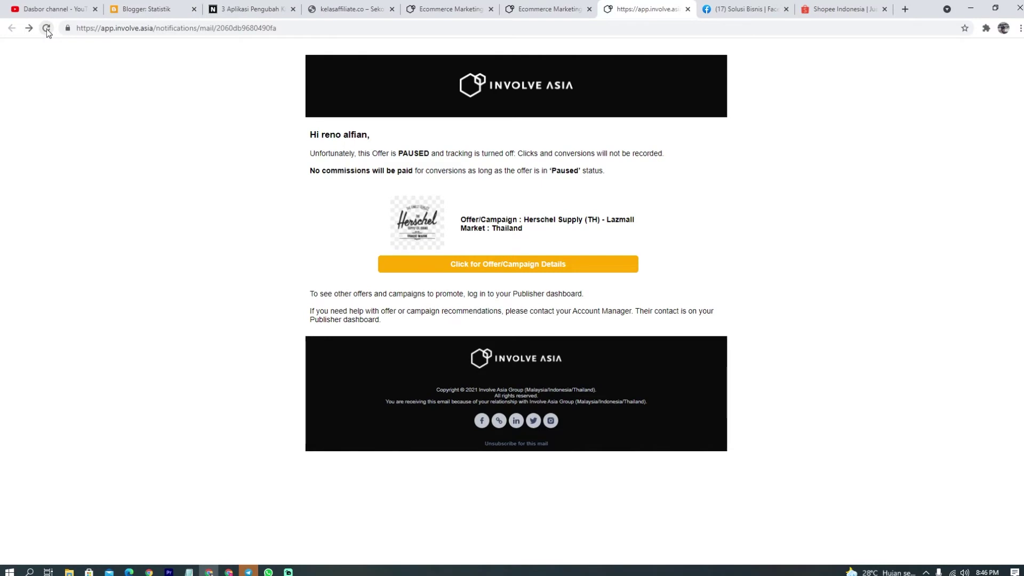
click(538, 9)
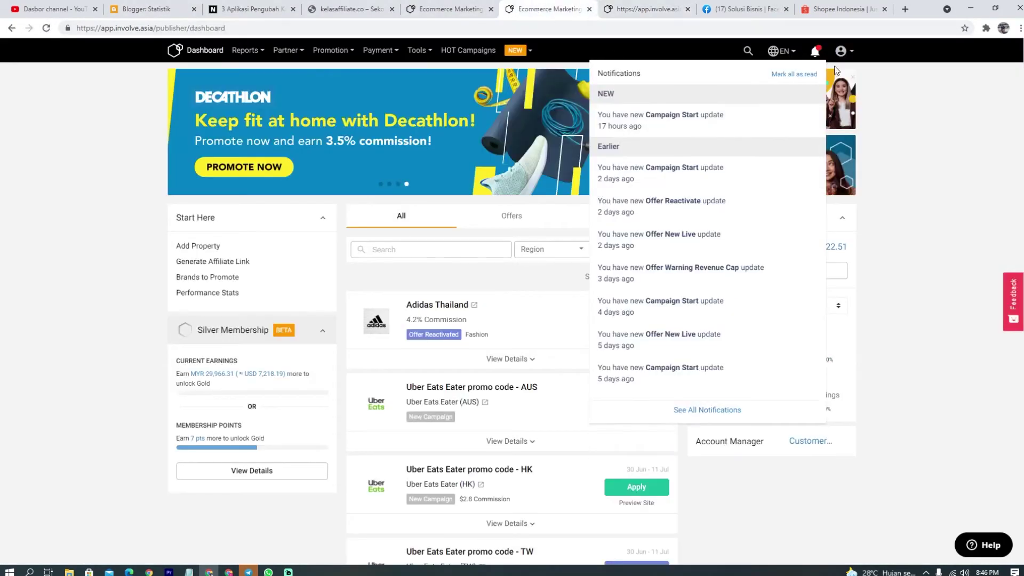
click(816, 51)
click(816, 51)
click(138, 247)
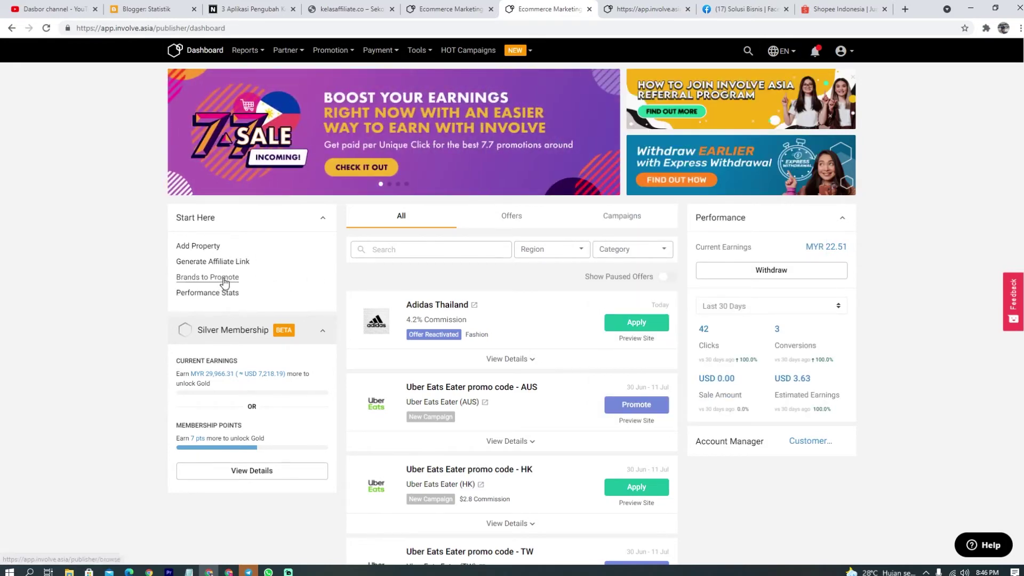
Step: Open the Deeplink Generator and copy the address of the Shopee product page for the gas stove cover
mouse_move(344, 63)
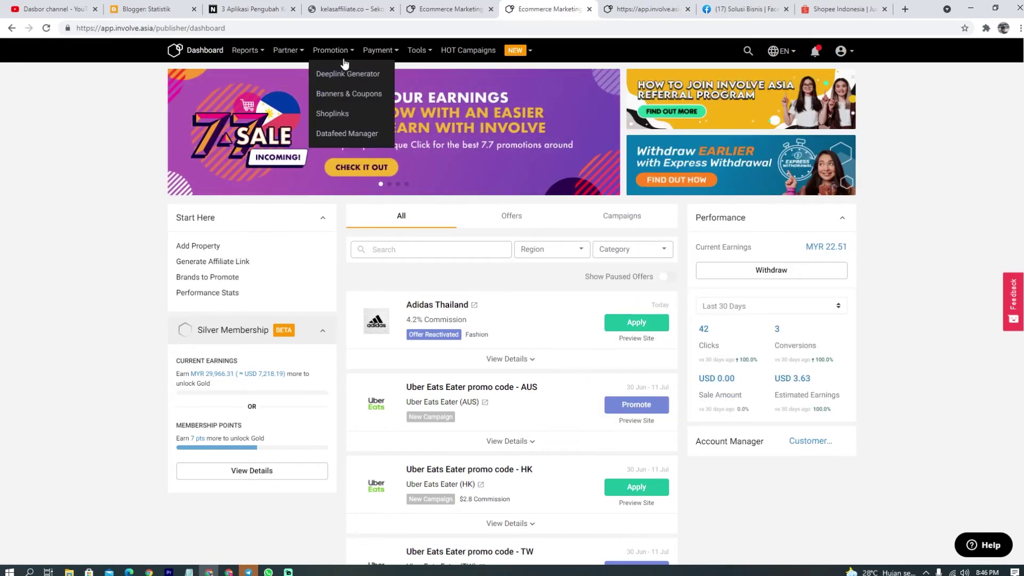
click(339, 77)
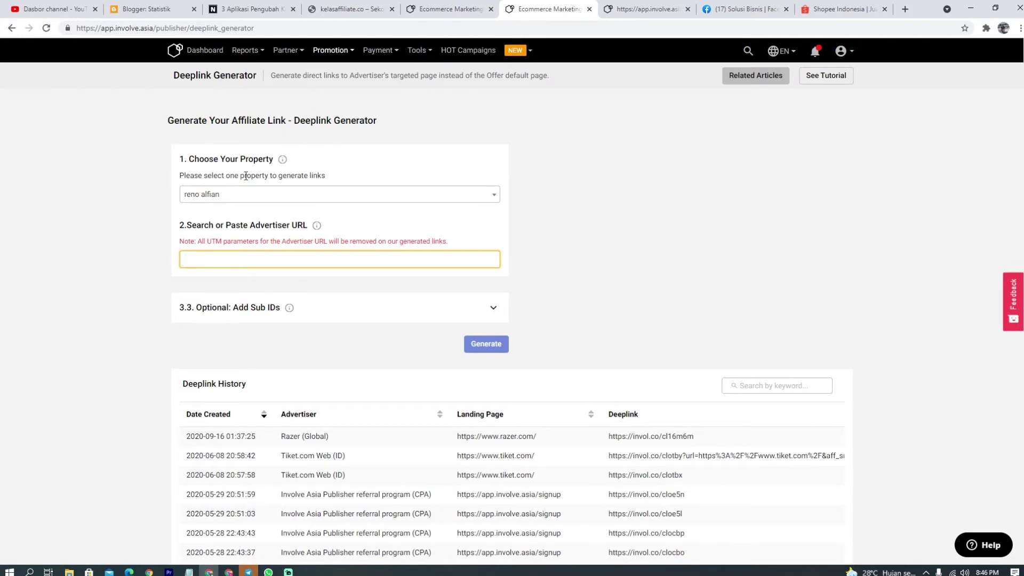
click(846, 10)
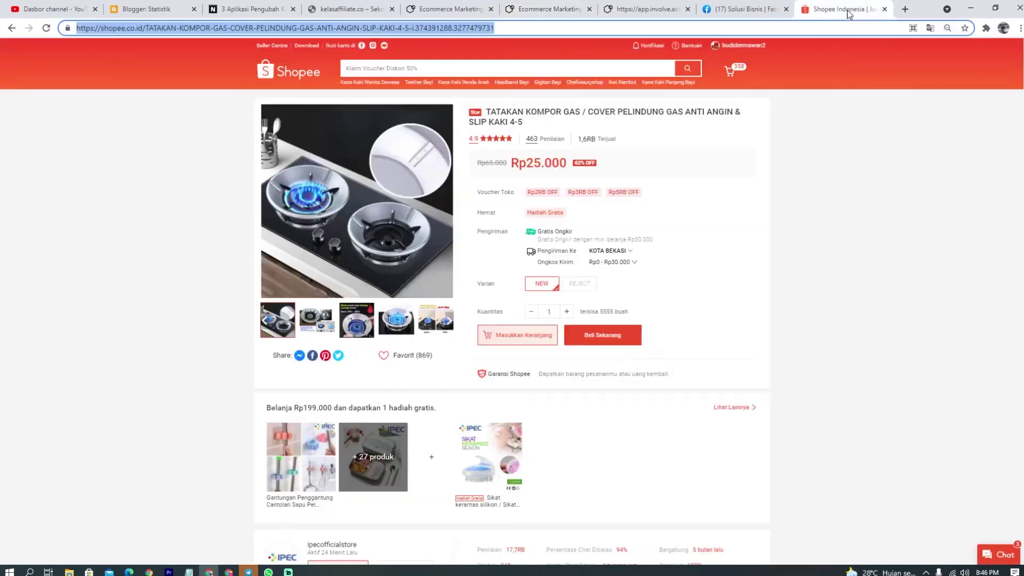
click(46, 28)
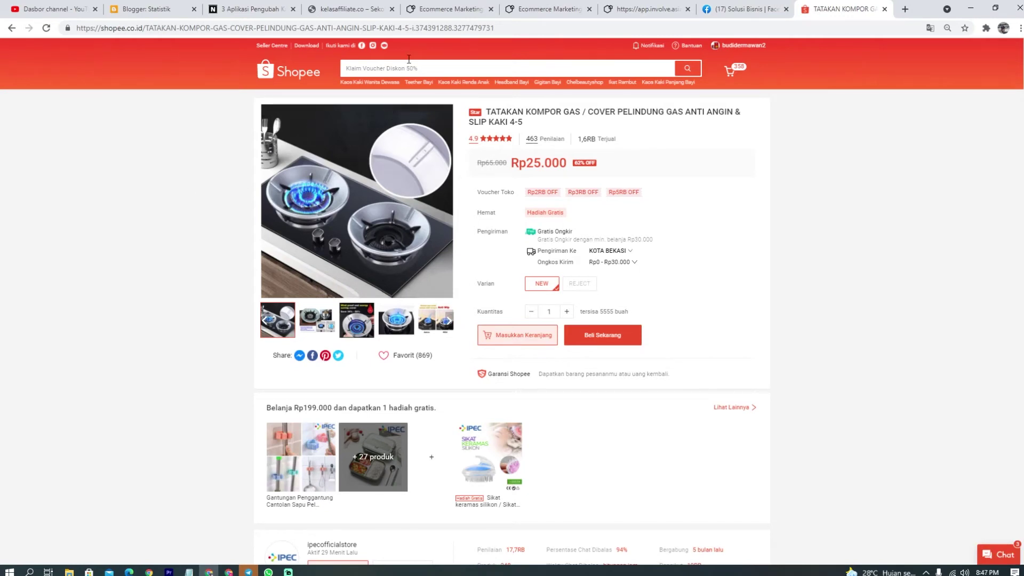
click(455, 24)
right_click(455, 23)
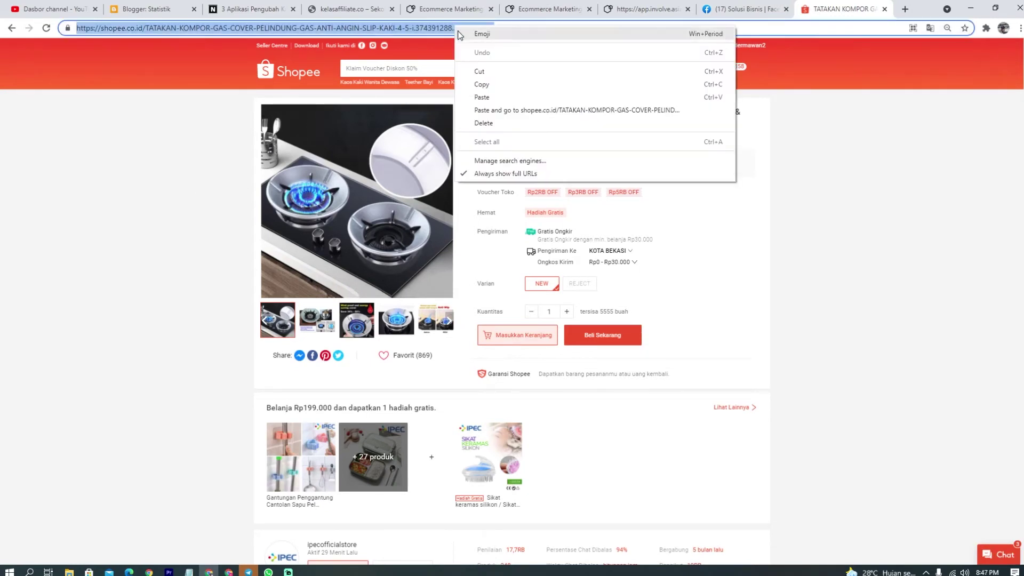
click(481, 86)
Step: Set the Deeplink Generator's property to Facebook and paste the copied Shopee product address as the advertiser URL
click(647, 9)
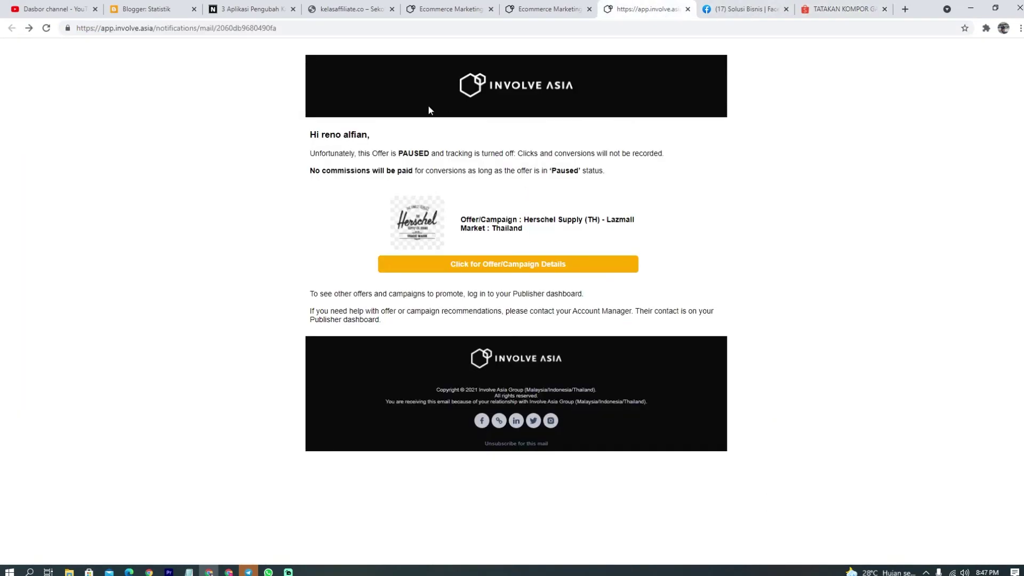
click(532, 11)
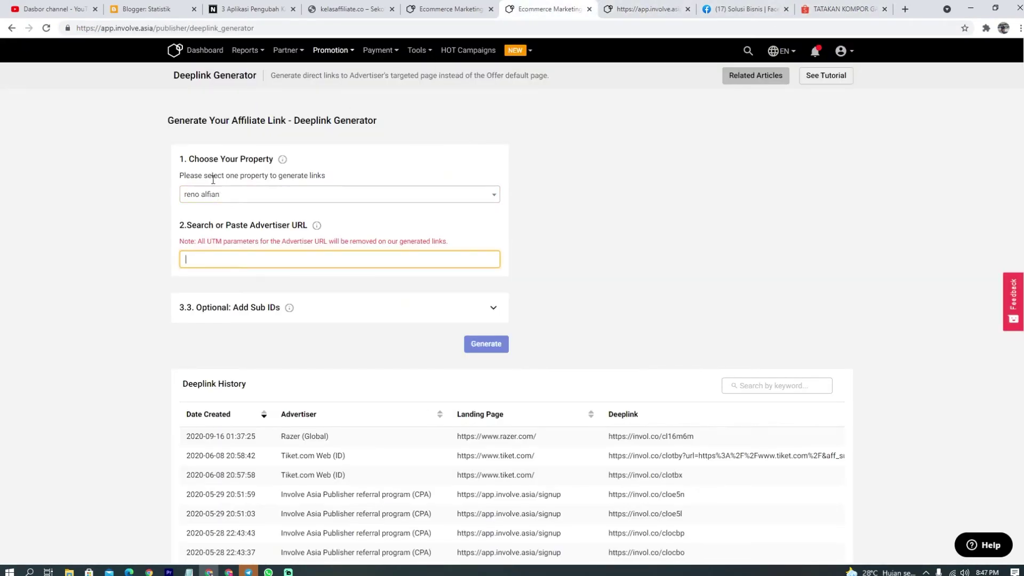
click(239, 196)
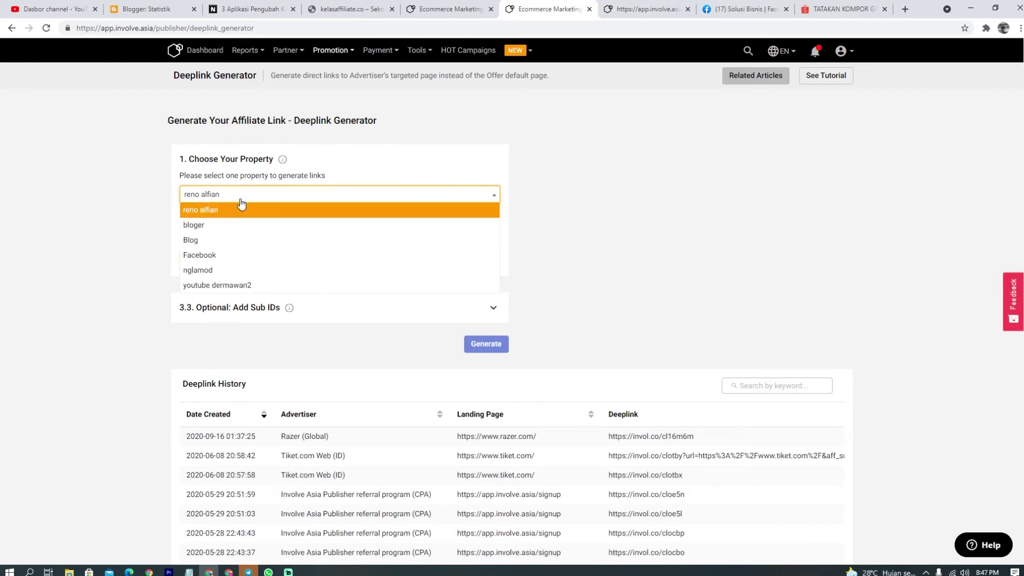
click(223, 257)
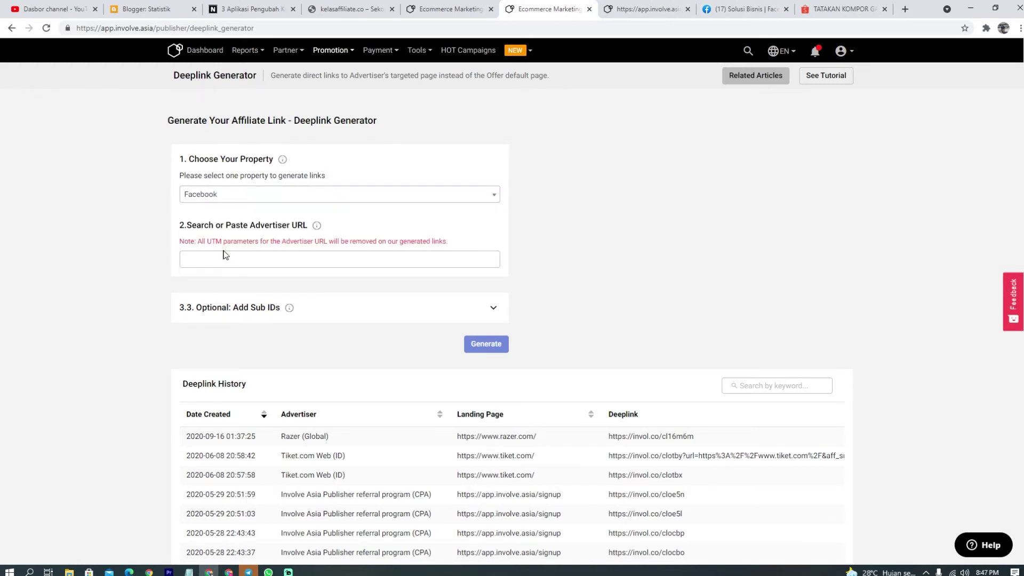
right_click(215, 263)
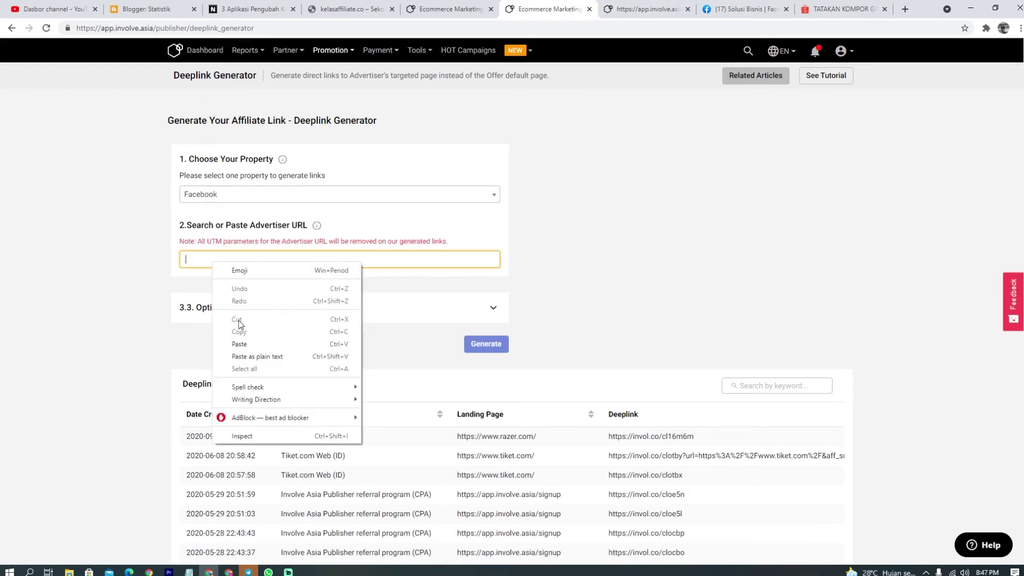
click(239, 344)
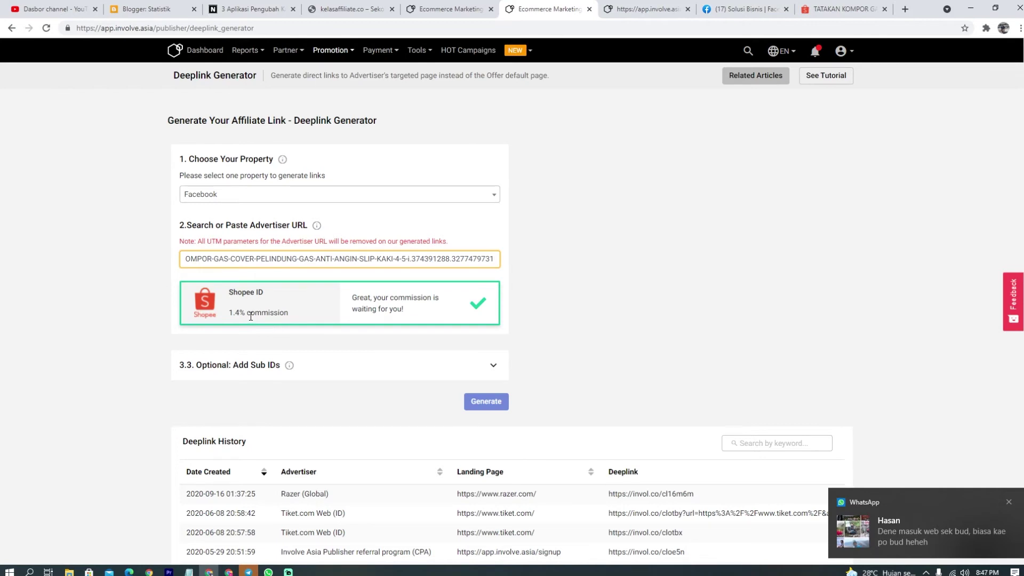
Step: Generate the affiliate link for the Shopee product and select the resulting short link
click(485, 403)
click(617, 188)
drag(613, 187, 517, 188)
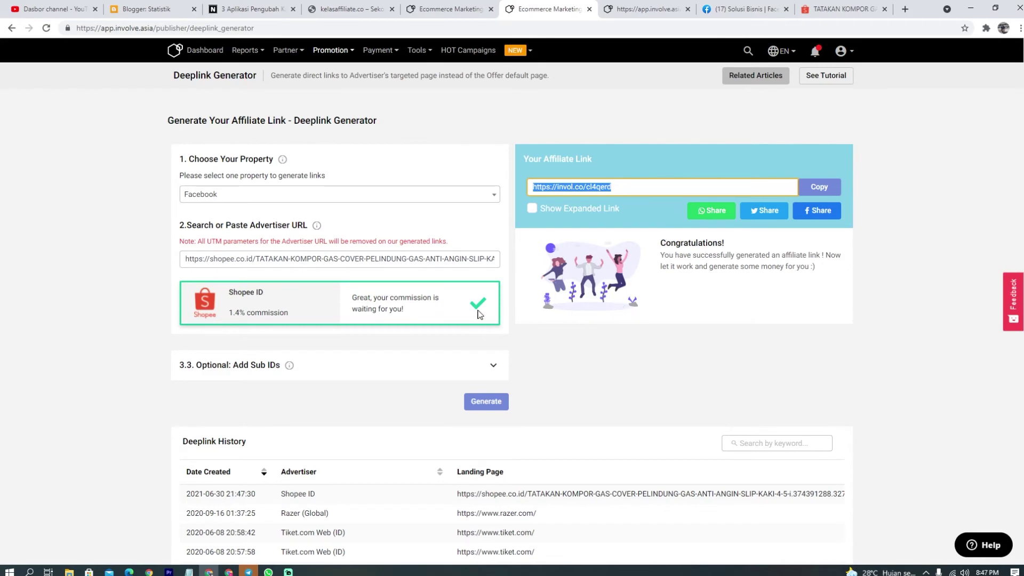
scroll(294, 397, down, 3)
scroll(293, 399, up, 3)
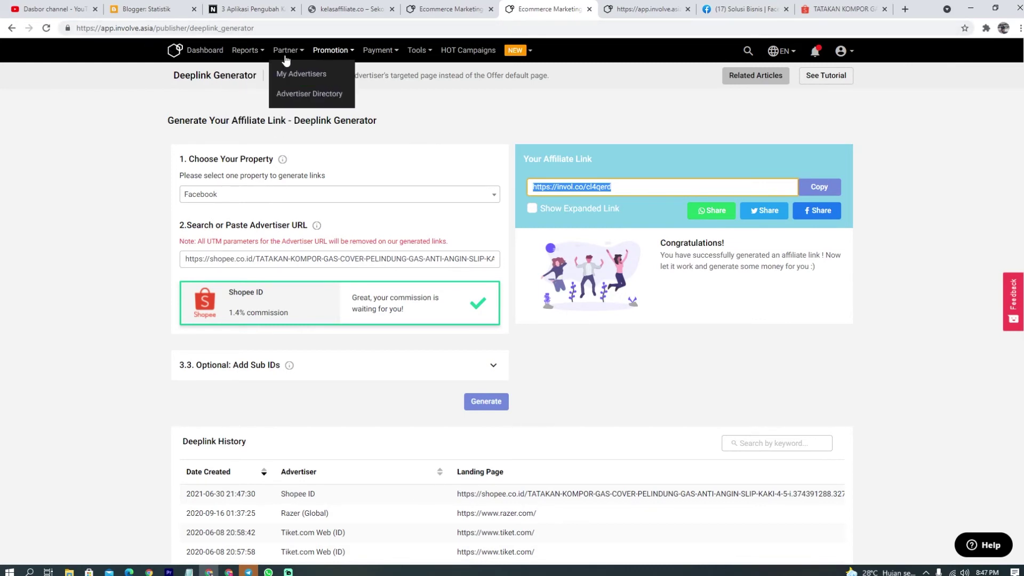
Step: Return to the publisher dashboard and dismiss its open notifications list
click(841, 9)
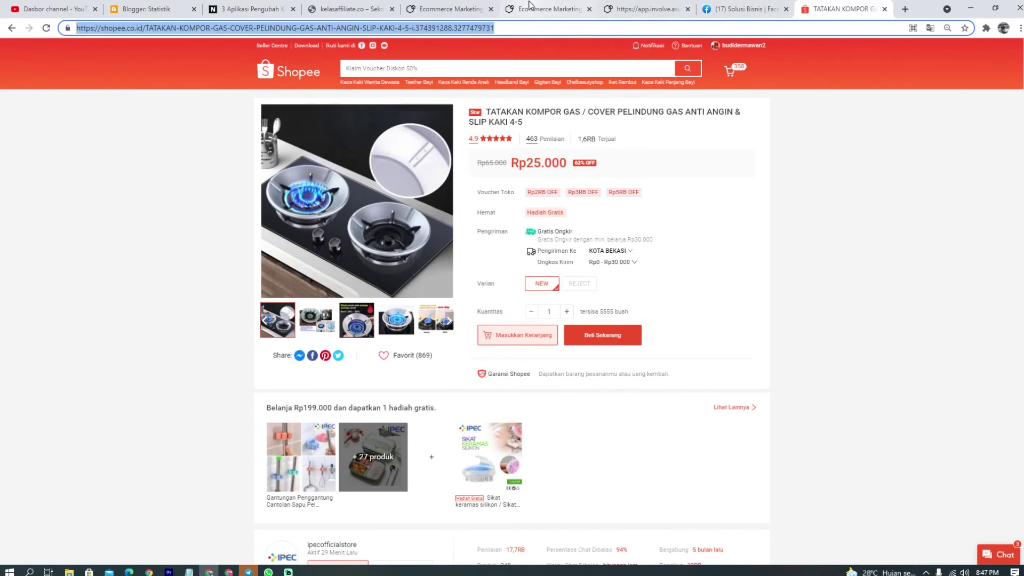
click(448, 9)
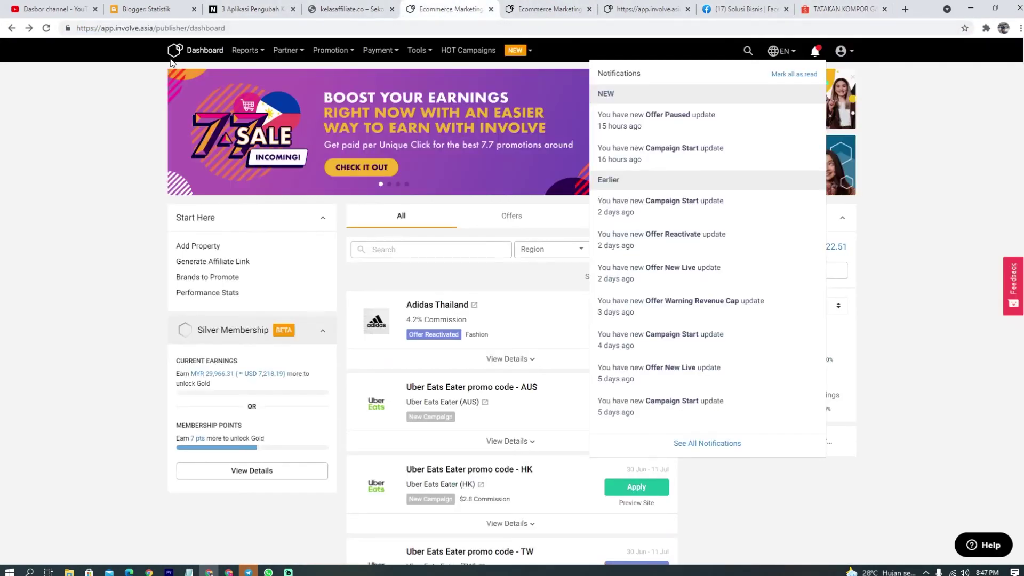
mouse_move(422, 56)
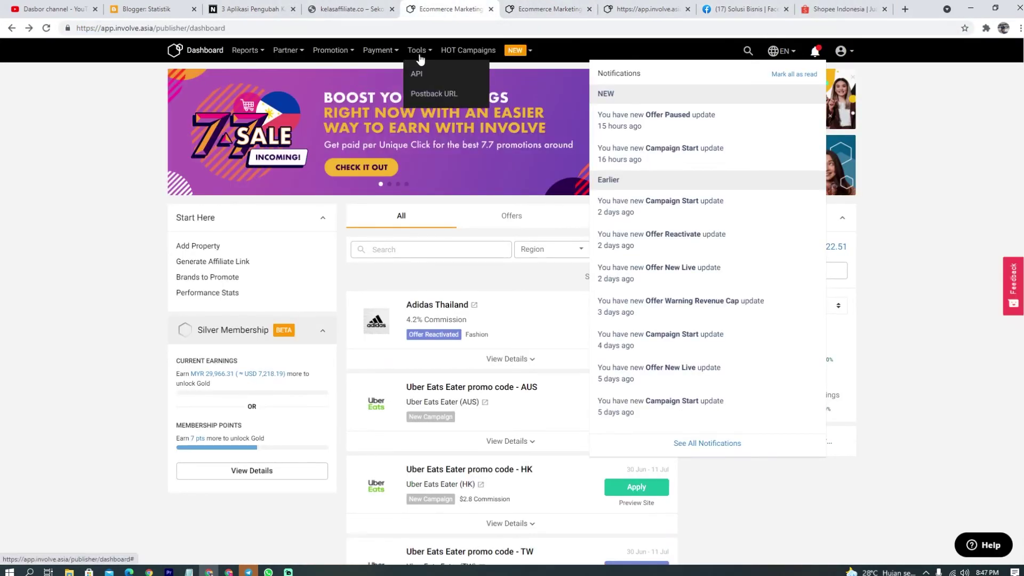
mouse_move(382, 57)
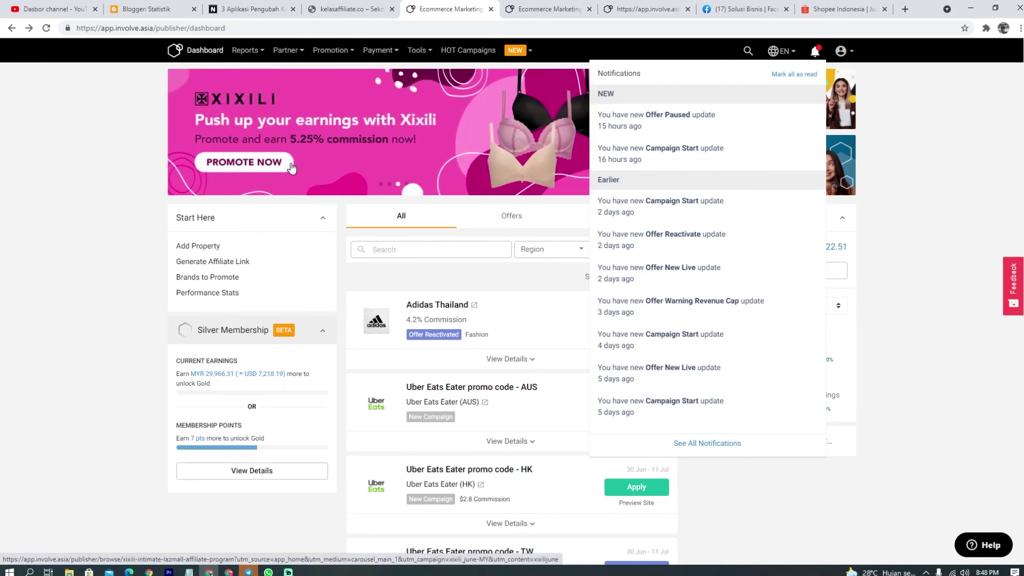
click(923, 194)
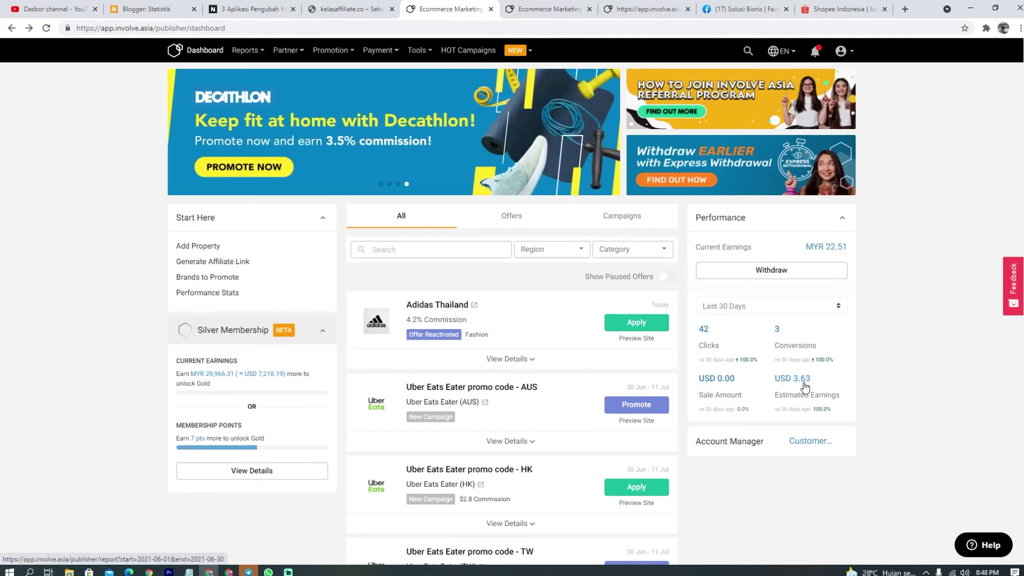
Step: Compare the dashboard's performance figures for Last Month and This Month, leaving the period on This Month
click(828, 318)
click(800, 367)
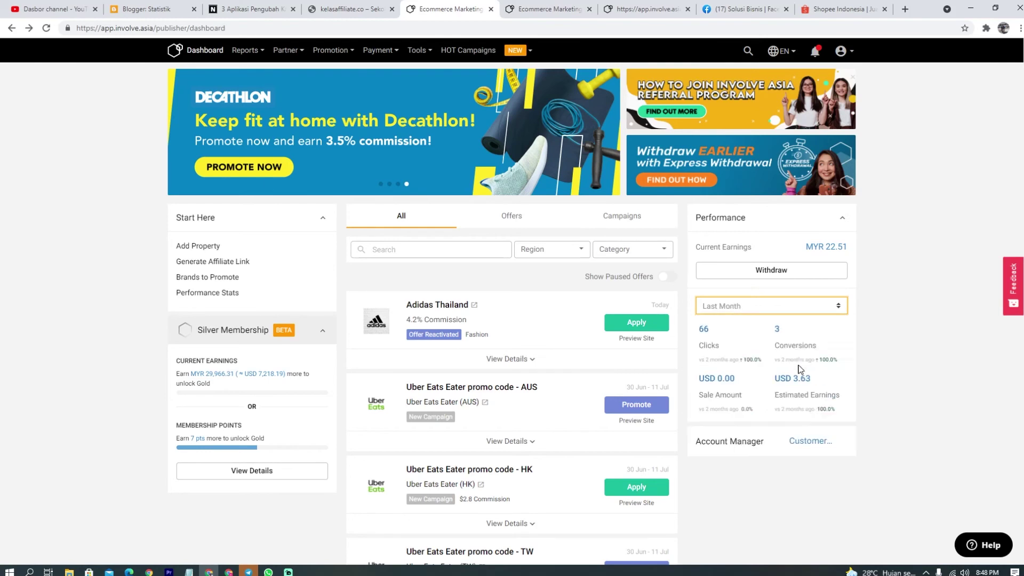
click(825, 309)
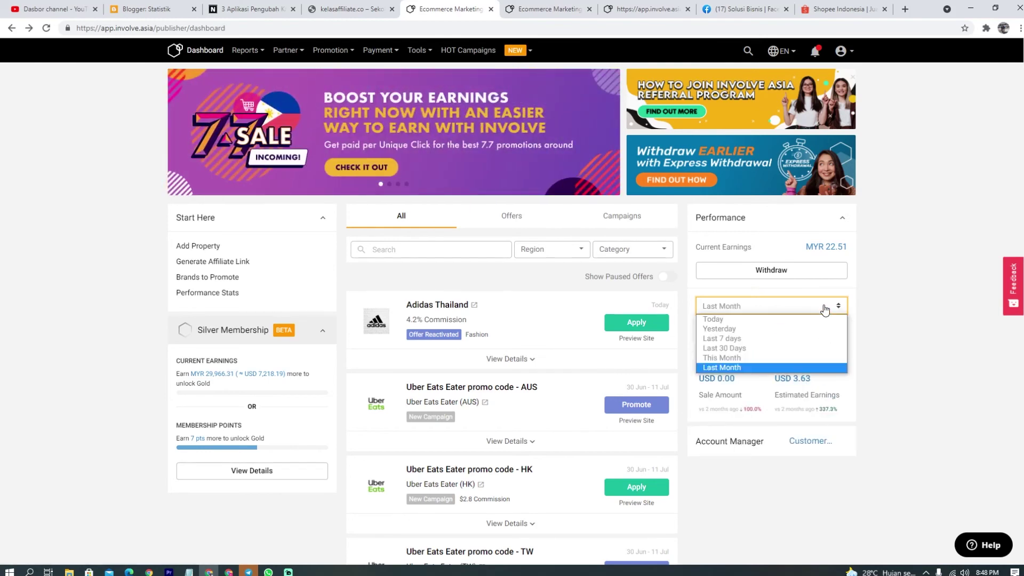
click(785, 358)
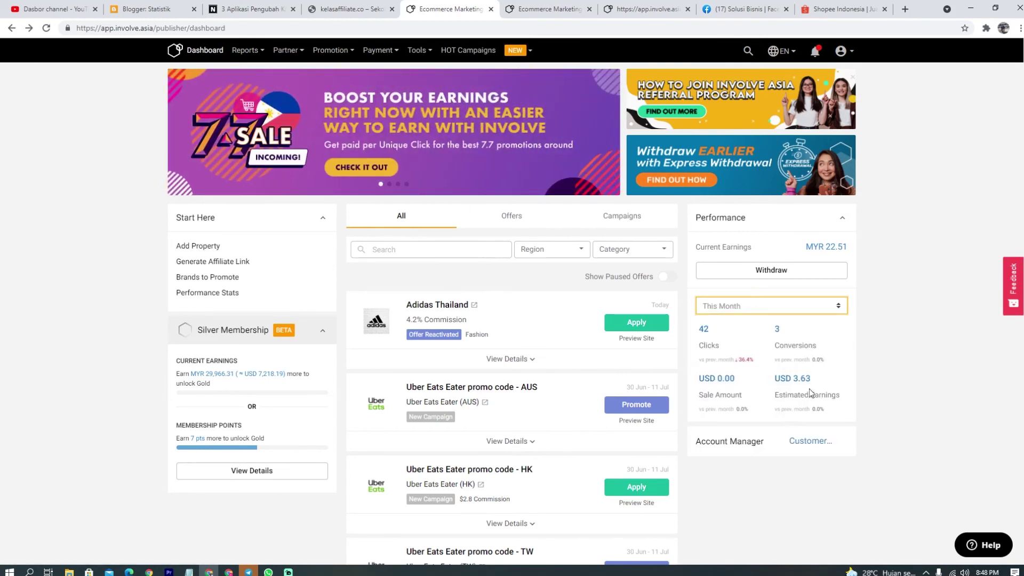
click(816, 312)
click(783, 367)
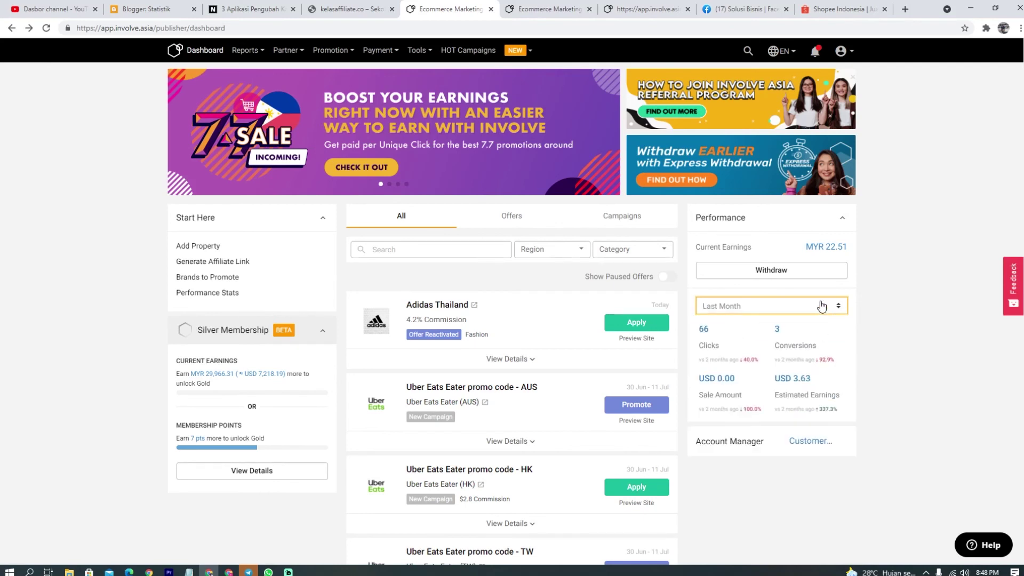
click(822, 311)
click(778, 357)
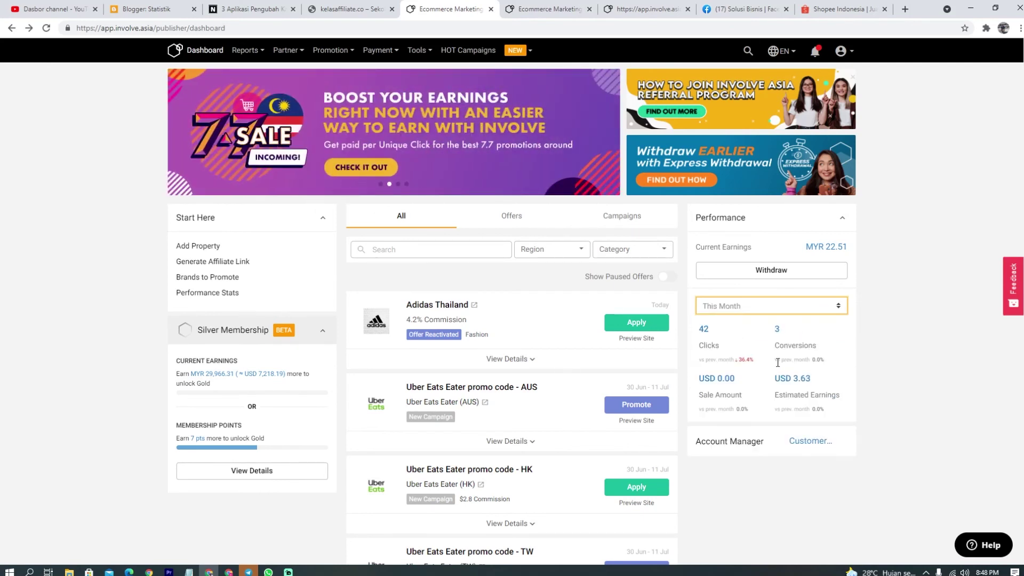
Step: Open the earnings overview from the dashboard's withdrawal option and review the Processing payments
click(766, 281)
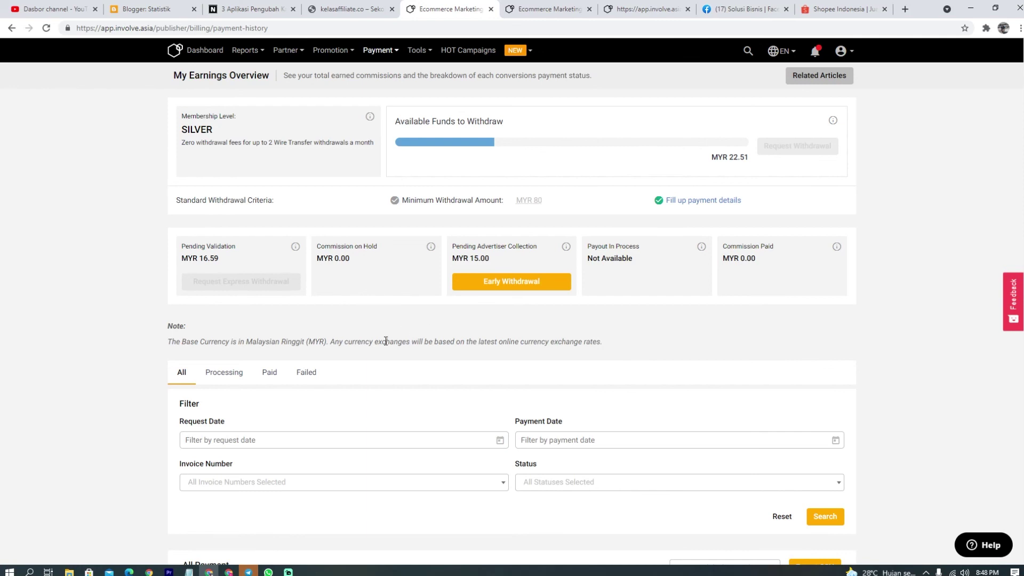
click(227, 374)
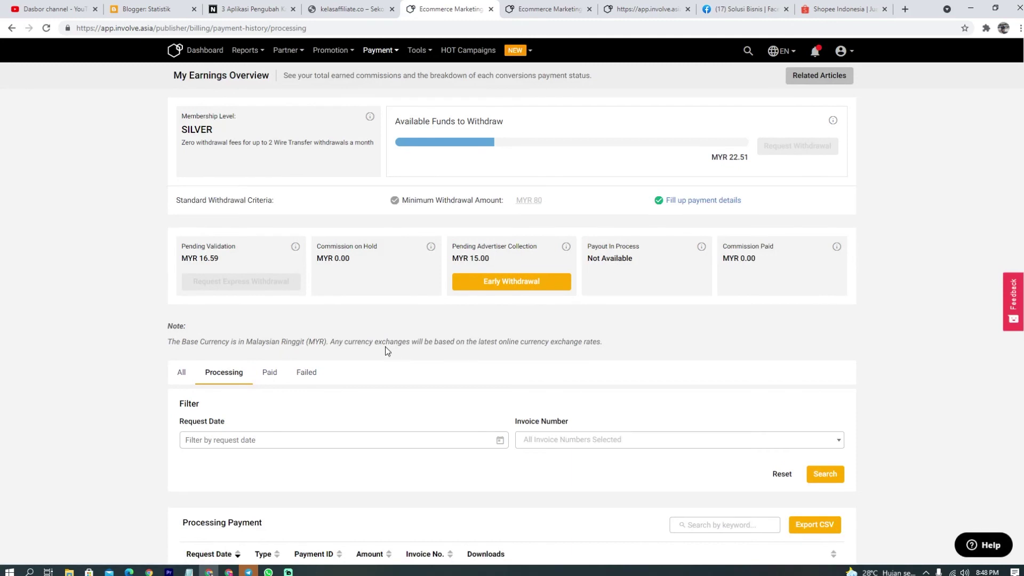
scroll(394, 355, down, 2)
scroll(317, 360, up, 2)
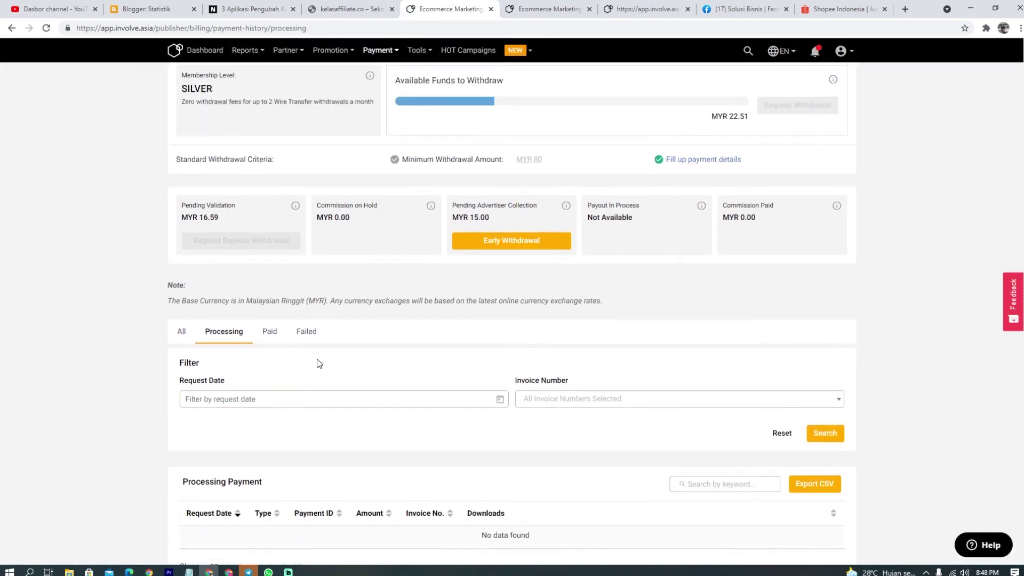
mouse_move(459, 63)
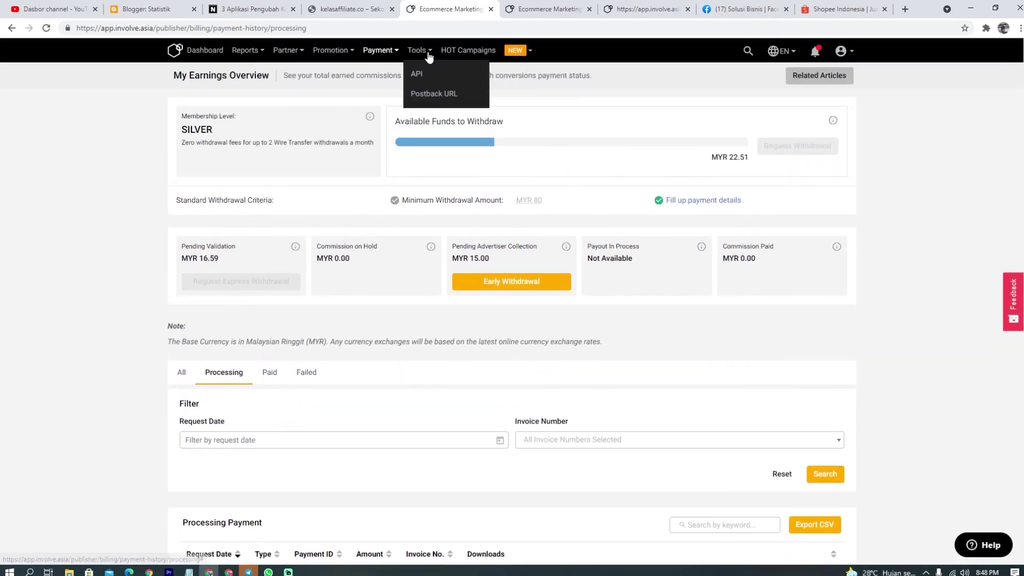
mouse_move(358, 78)
mouse_move(294, 59)
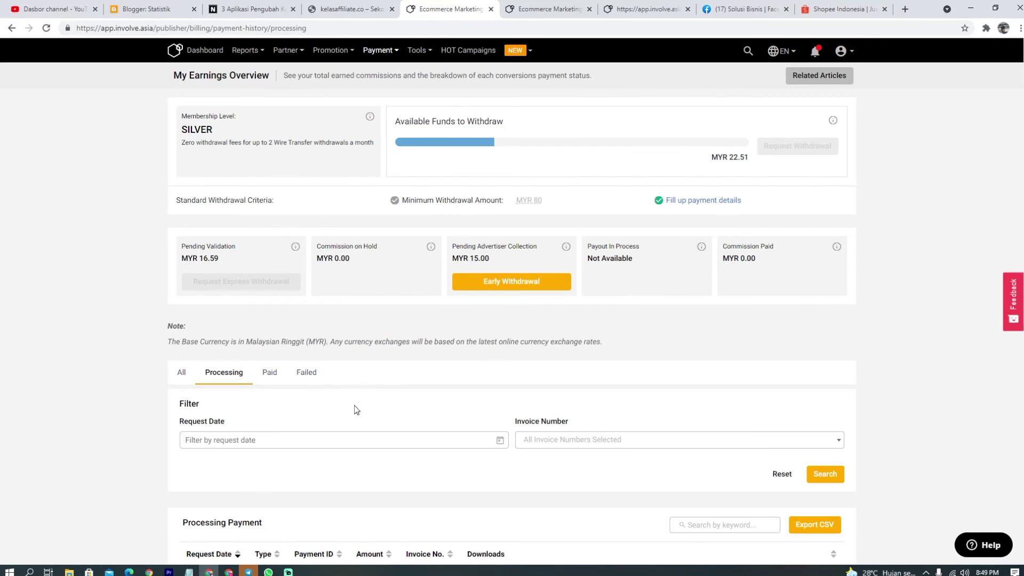
click(288, 572)
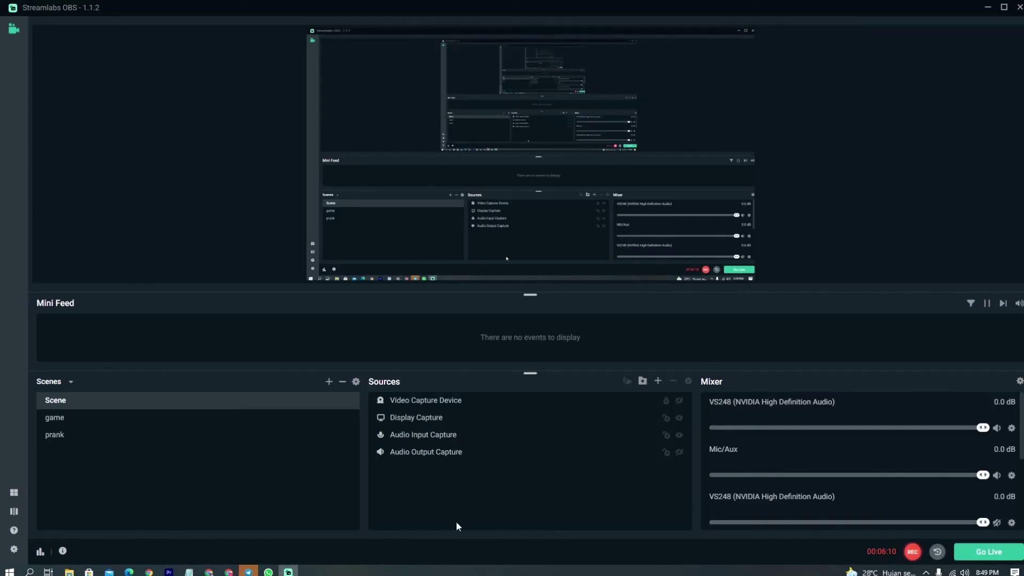